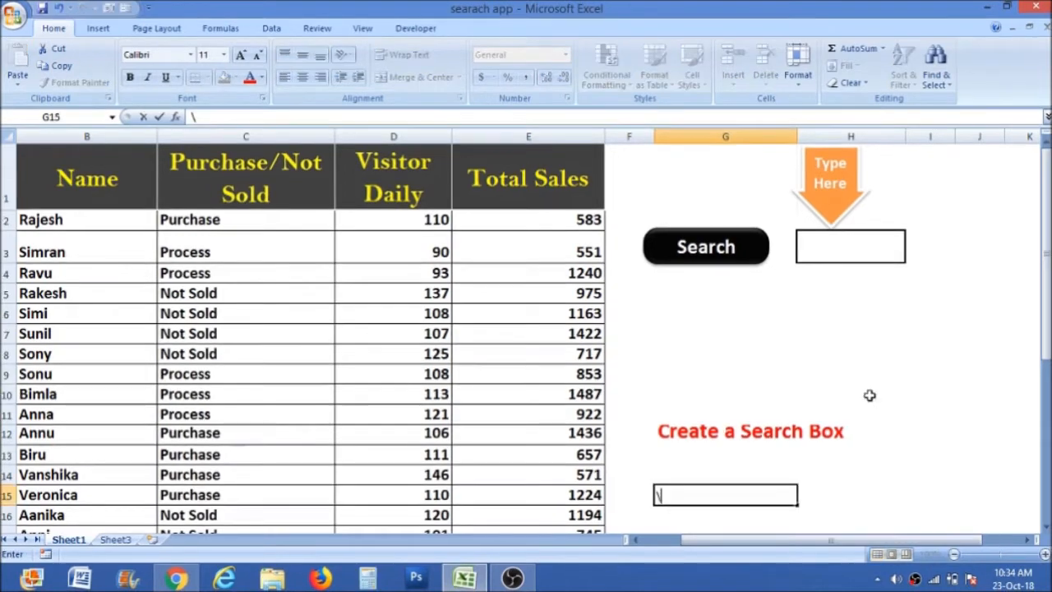
Search the sheet for "purchase" with Find, step through the matches, and close the search dialog.
click(847, 378)
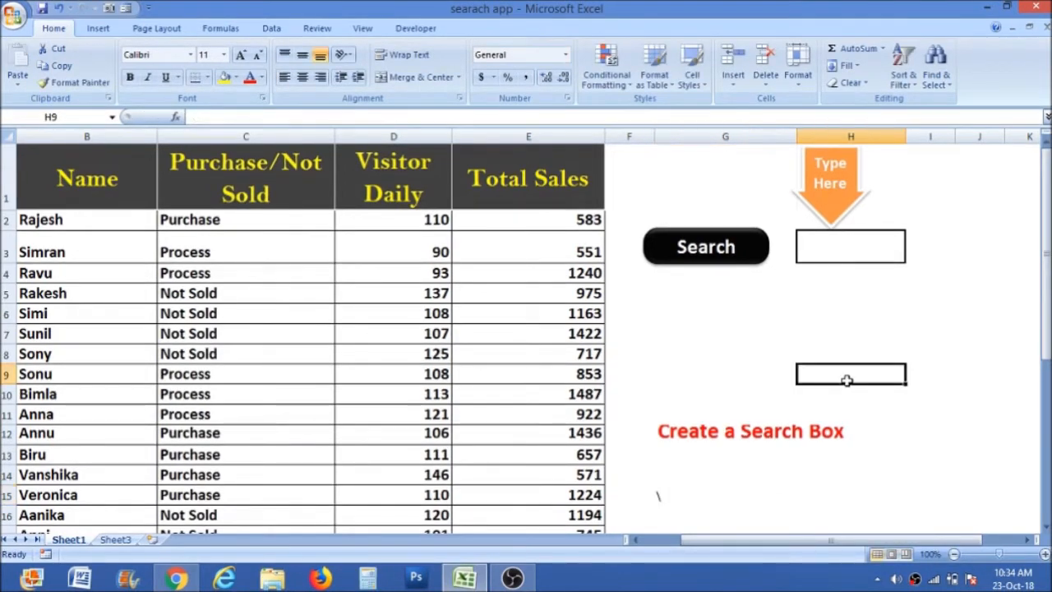
key(ctrl+f)
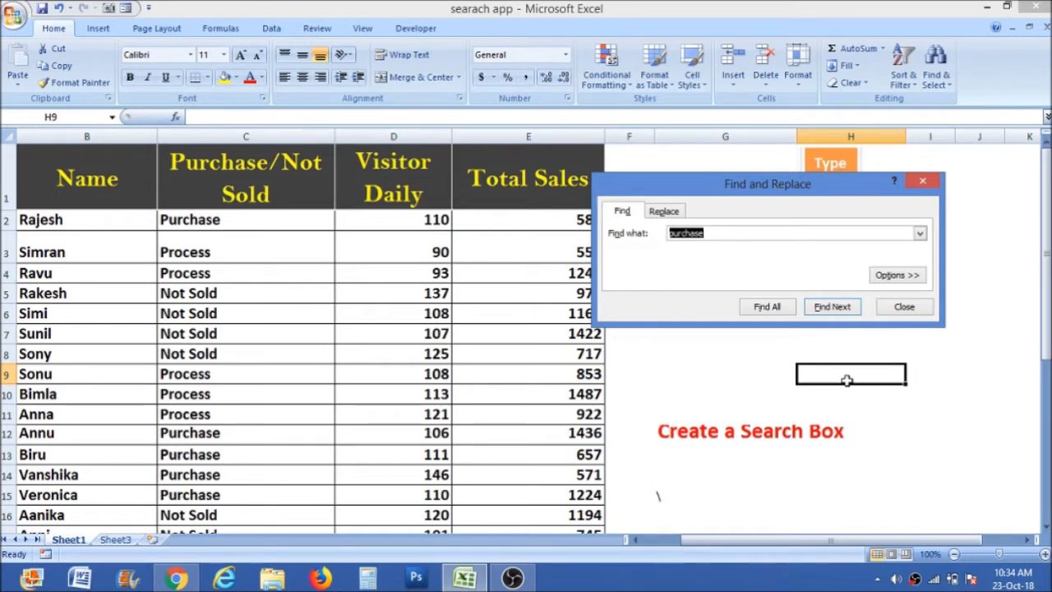
text(purchase)
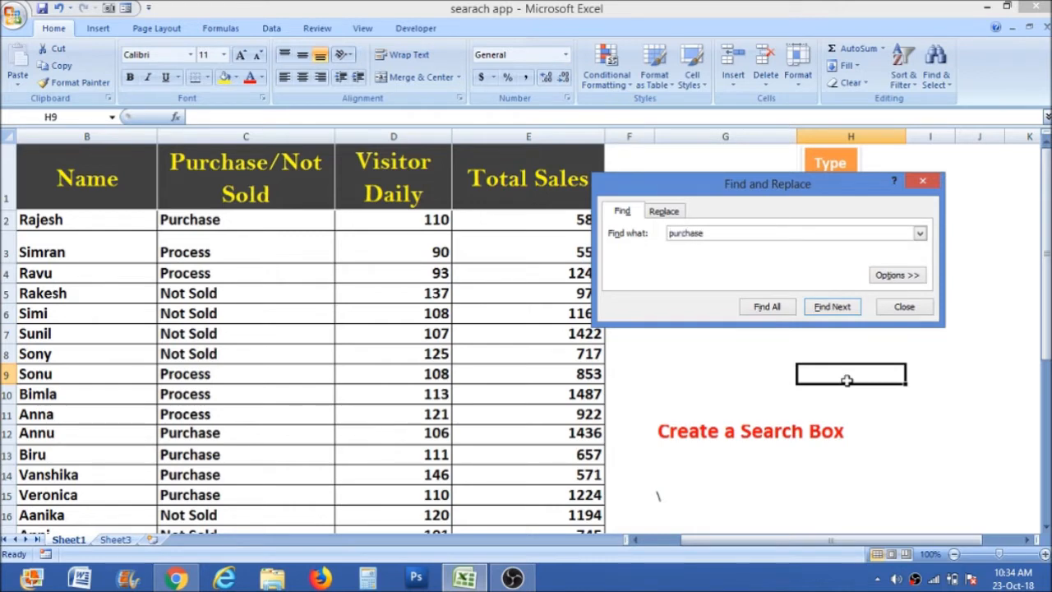
key(Return)
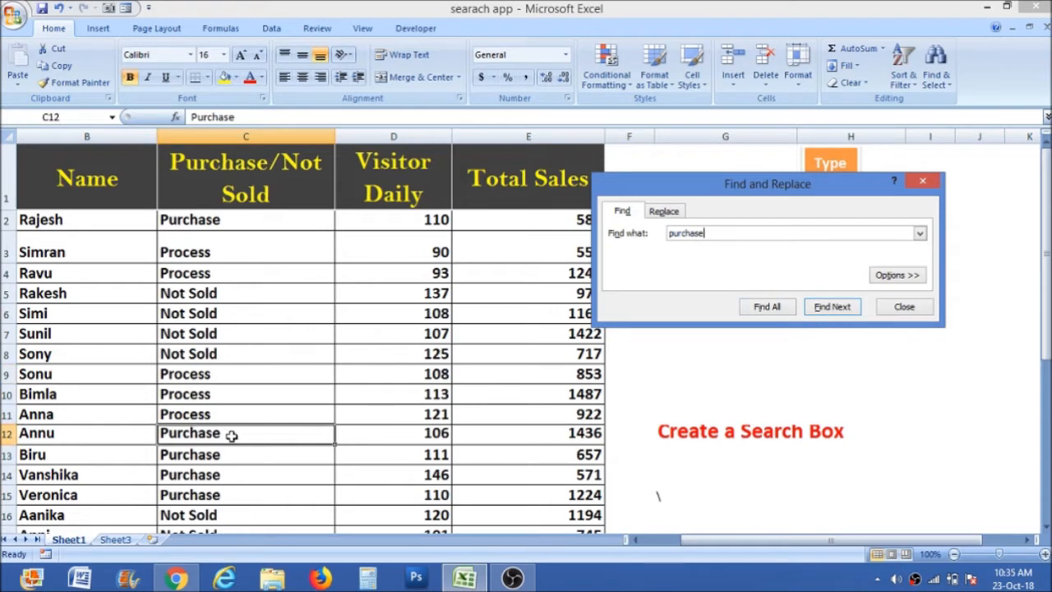
click(828, 308)
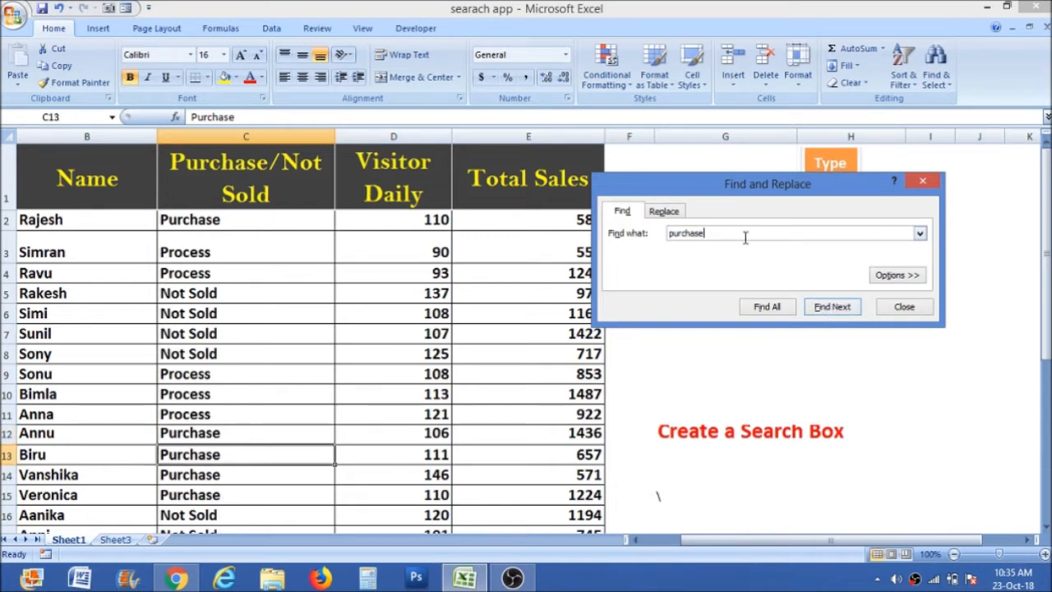
click(924, 181)
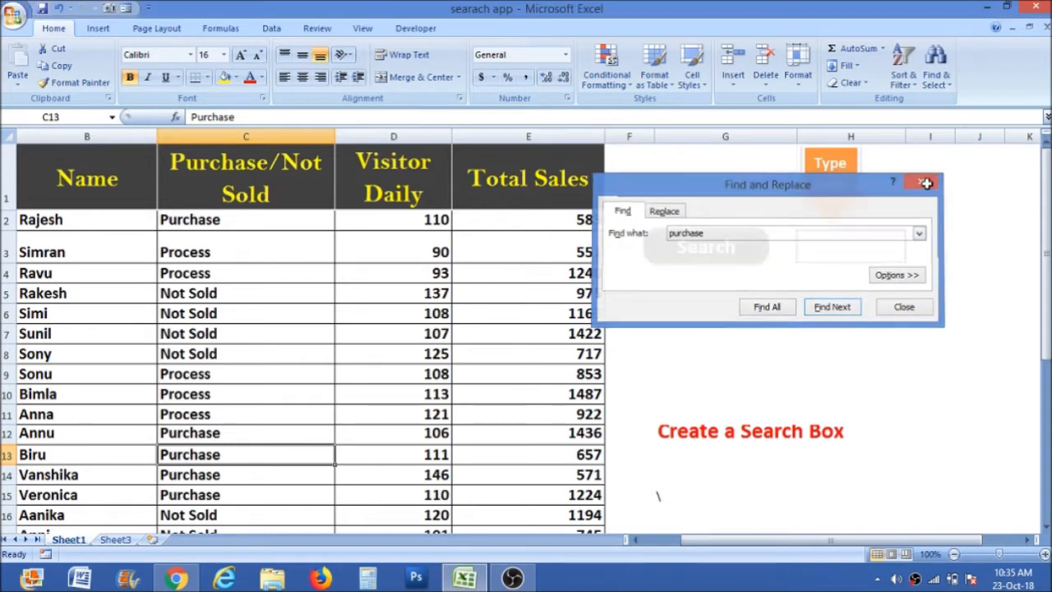
Enter "purchase" in the search box cell H3 on Sheet1.
click(826, 249)
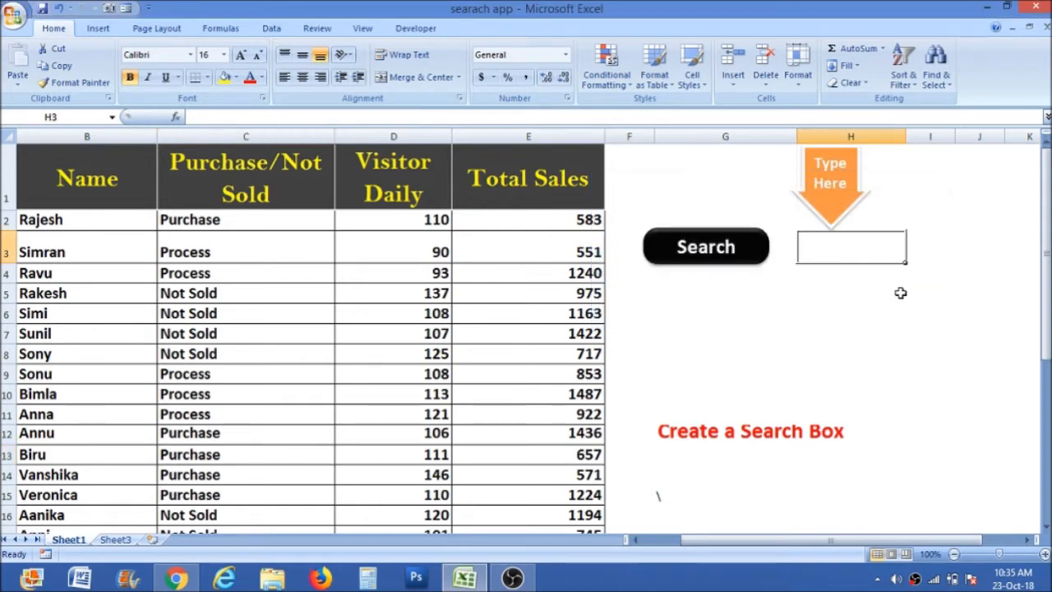
text(purc)
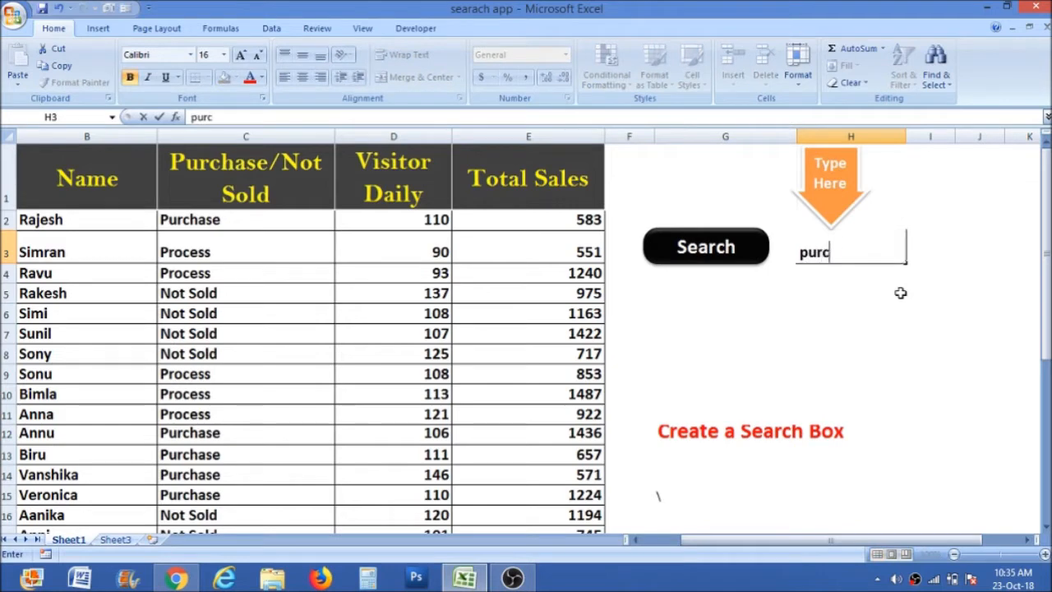
text(hase)
key(Return)
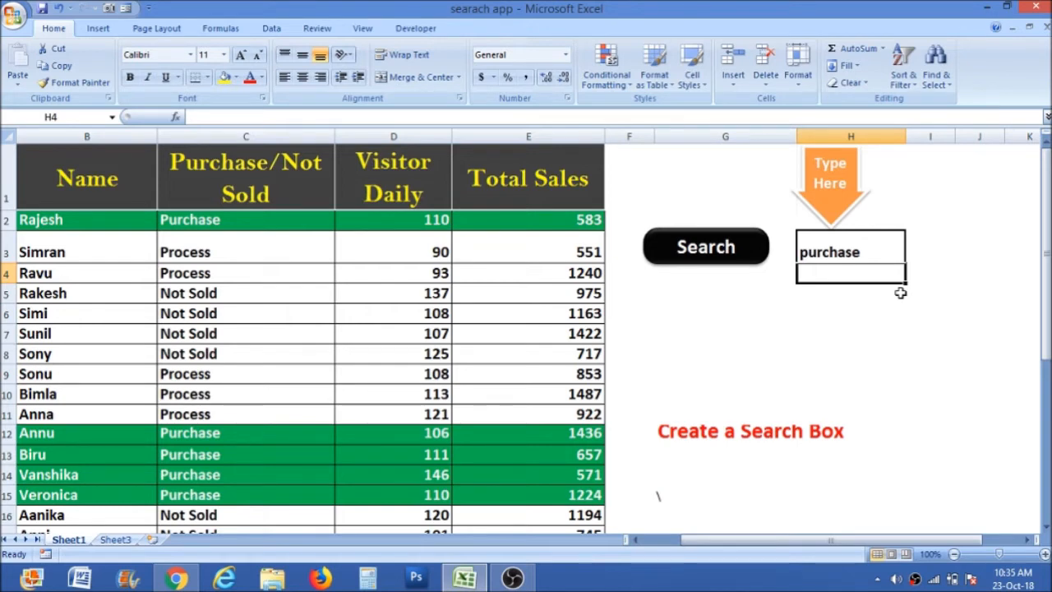
On Sheet3, select all data rows below the header and start a new conditional formatting rule based on a formula.
click(120, 541)
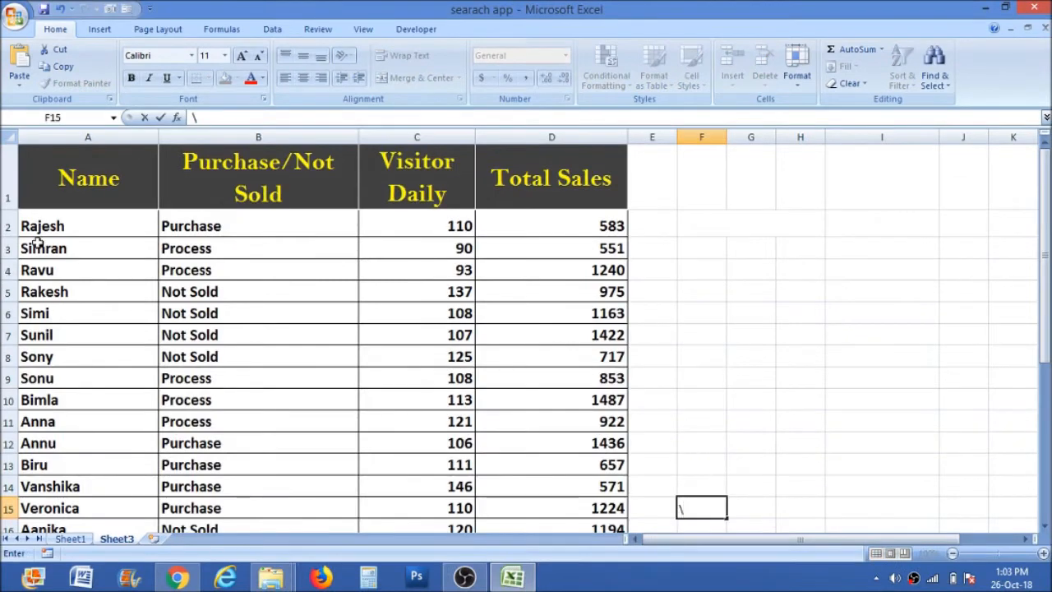
drag(35, 228, 591, 482)
drag(1044, 514, 1044, 361)
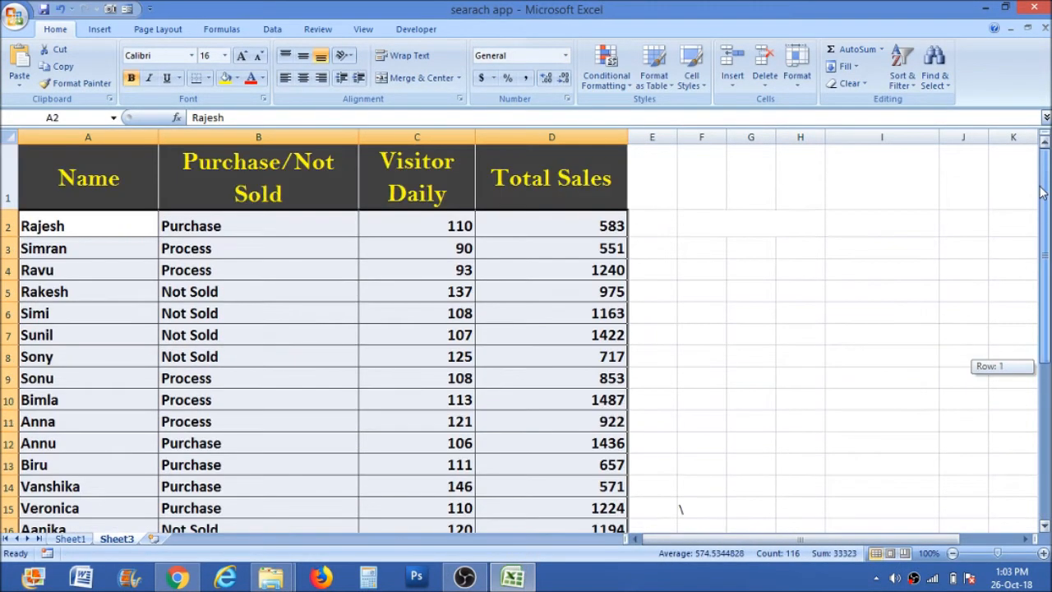
click(622, 67)
click(626, 279)
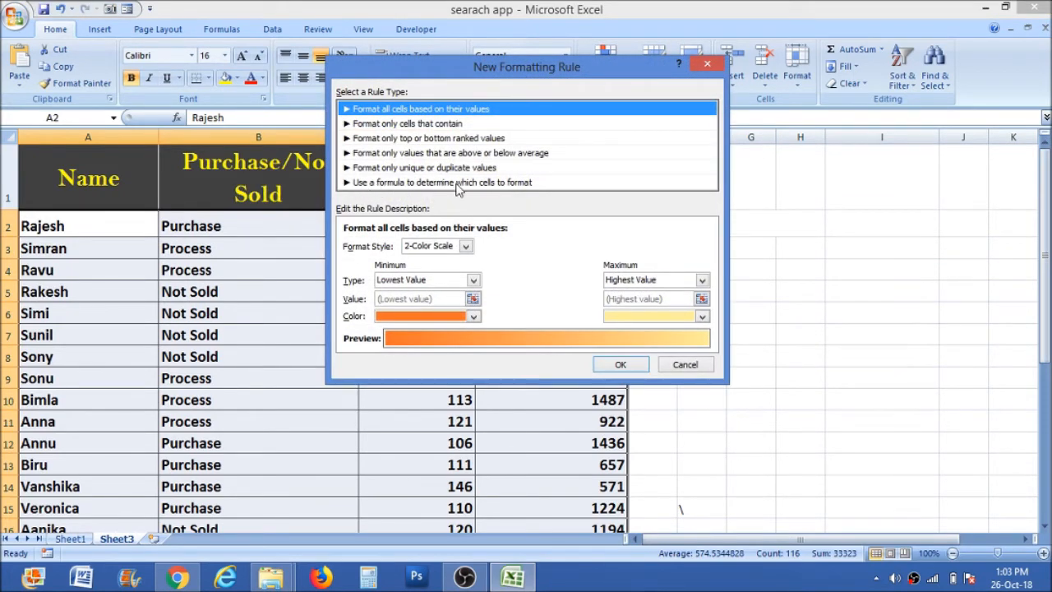
click(458, 182)
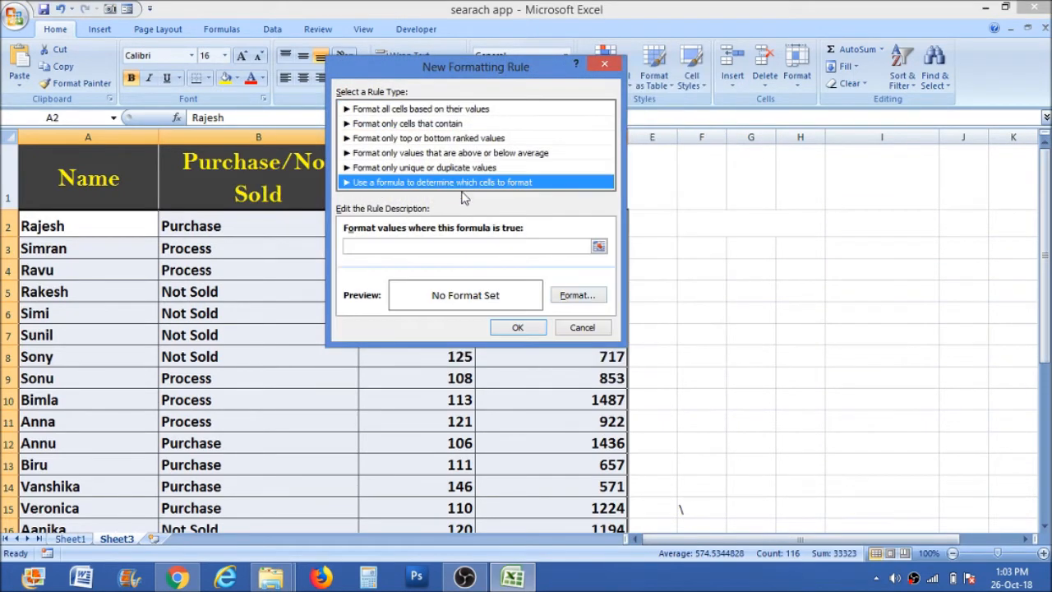
Begin the rule formula with a blank check on I2: =if(isblank($I$2), 0,.
click(497, 245)
text(=)
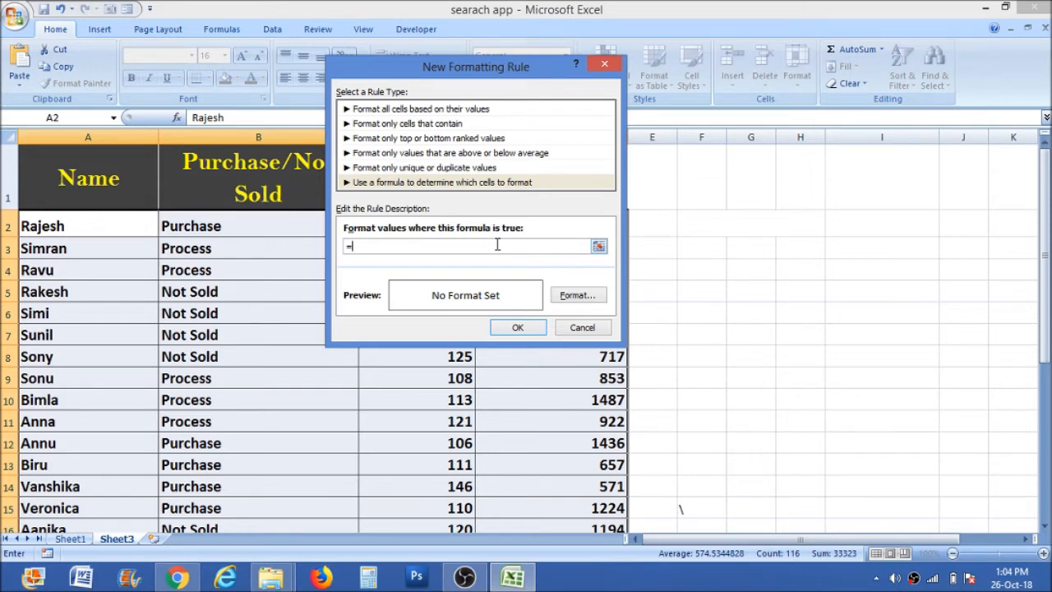
text(if()
text(isblank()
click(860, 243)
click(859, 225)
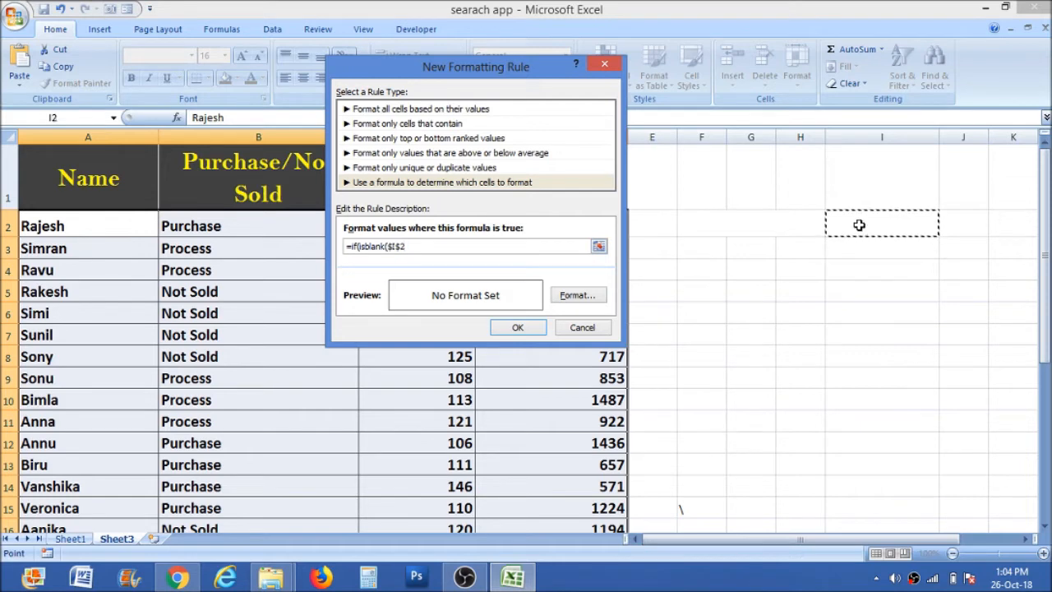
text(), 0,)
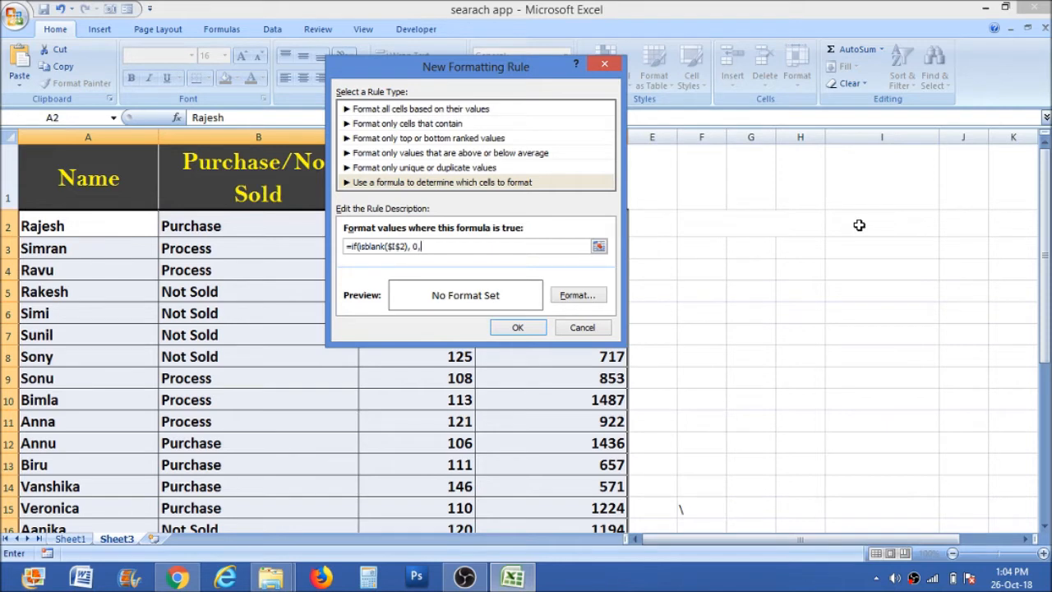
text(search()
Complete the rule formula with search($I$2,$A2&$B2&$C2&$D2)).
click(859, 224)
text(,$A2&$B2)
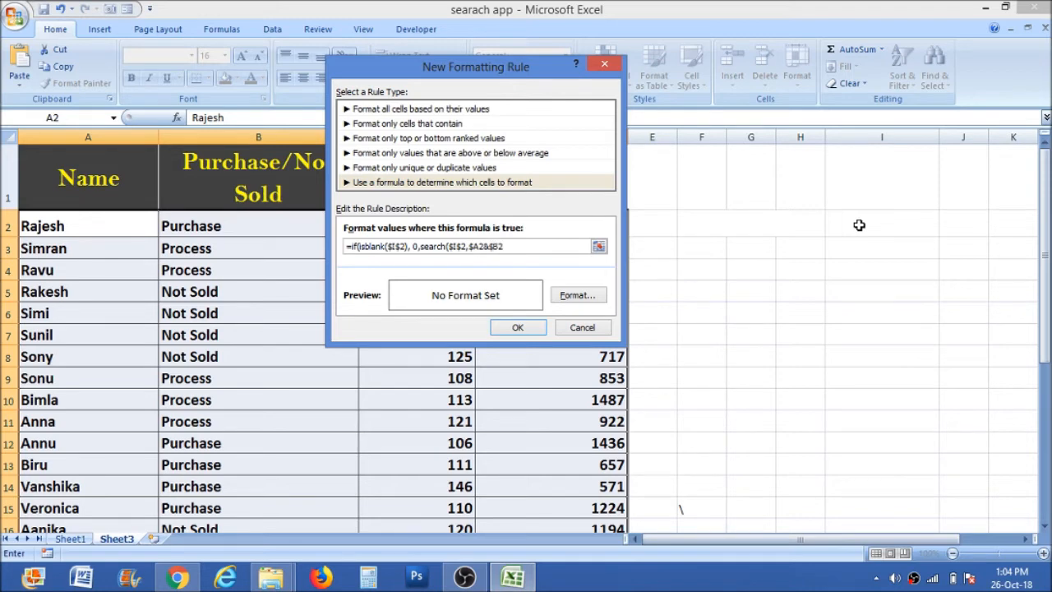
text(&$C2&$D2)))
click(414, 246)
Set the rule's format to a green background fill.
click(578, 295)
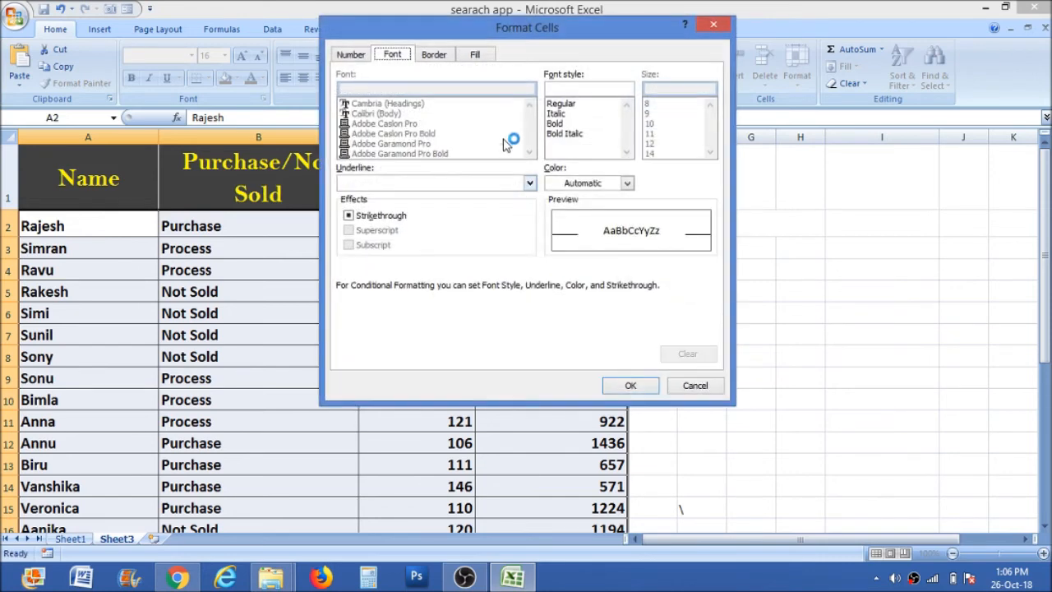
click(485, 55)
click(420, 205)
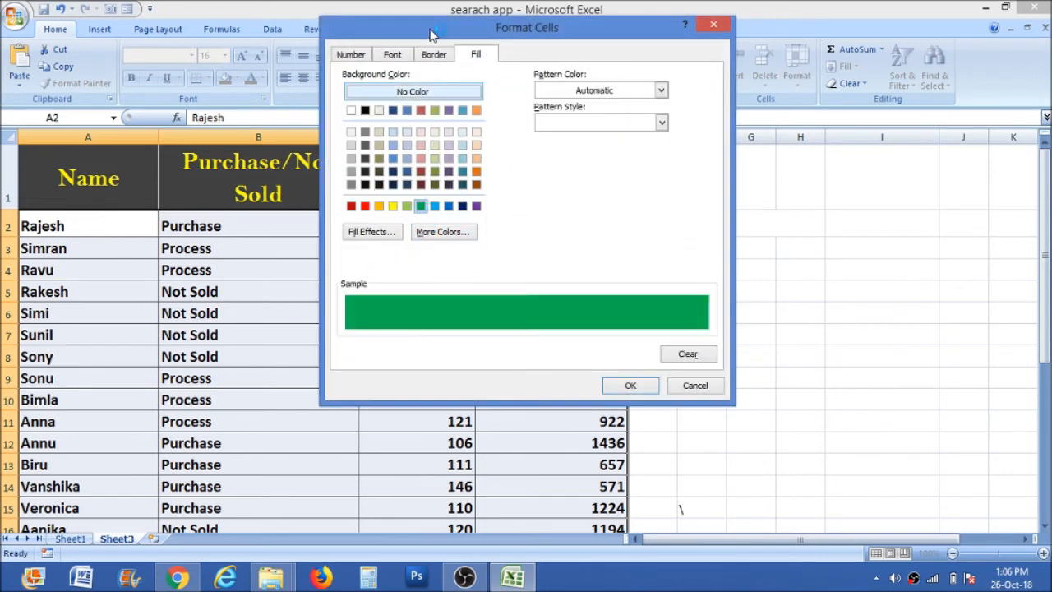
Set the rule's font to bold and white, and apply the formatting rule.
click(390, 55)
click(559, 124)
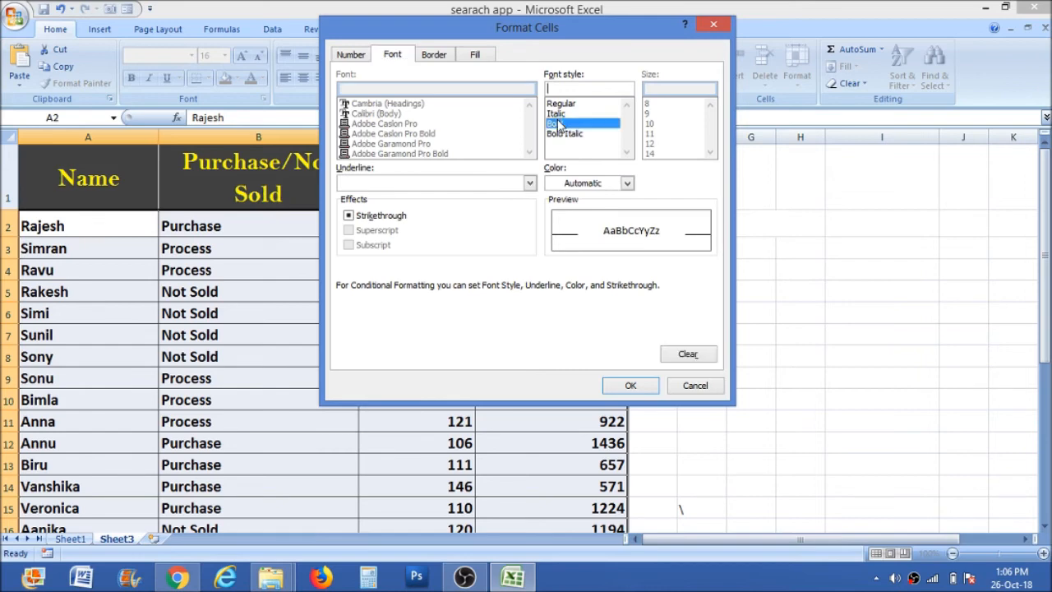
click(629, 183)
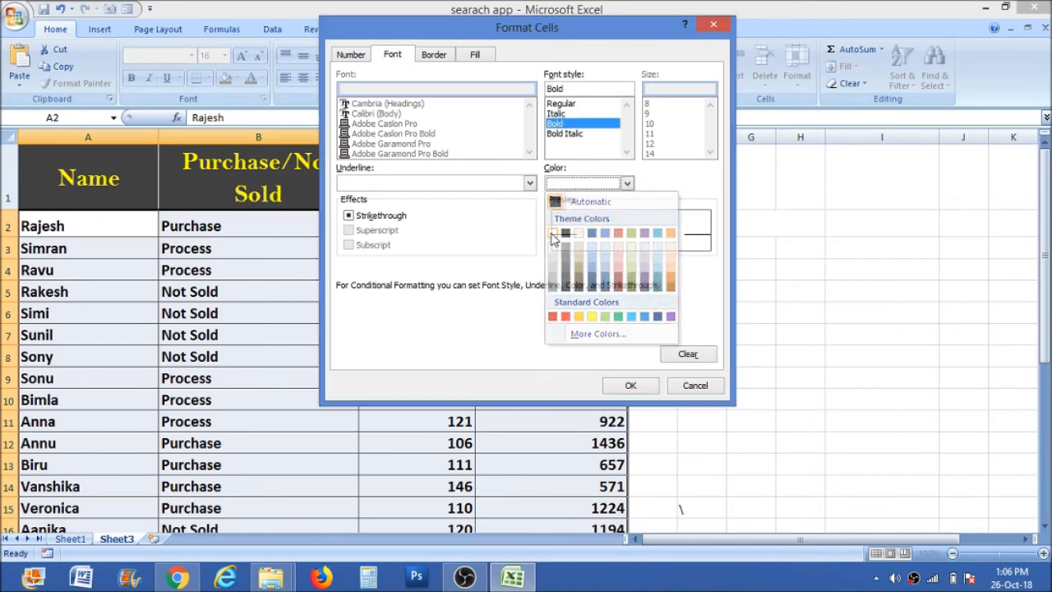
click(554, 233)
click(631, 385)
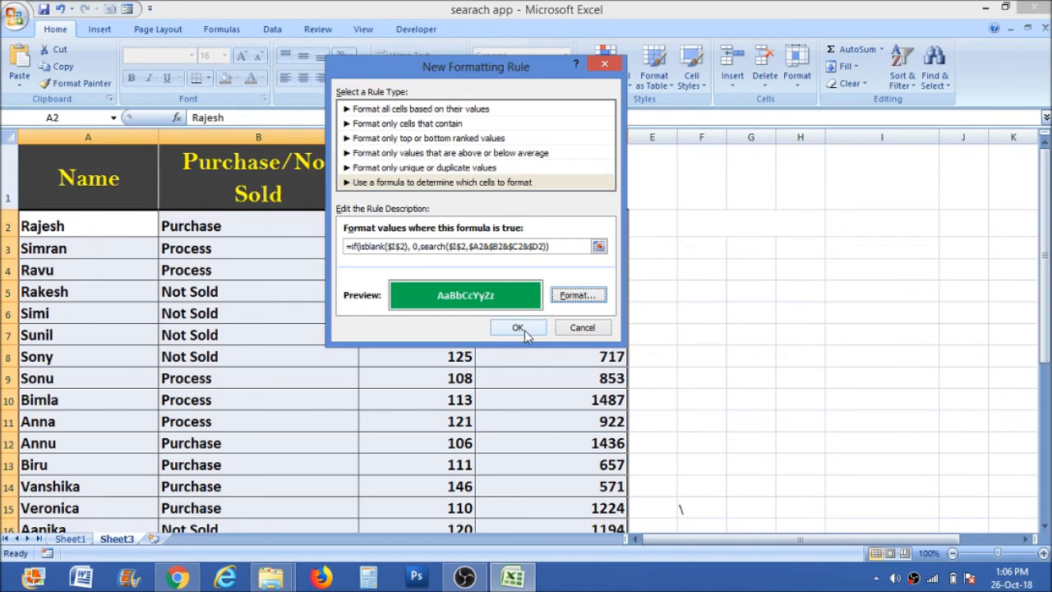
click(518, 327)
Format cell I2 as the search box with font size 20 and outside borders.
click(887, 223)
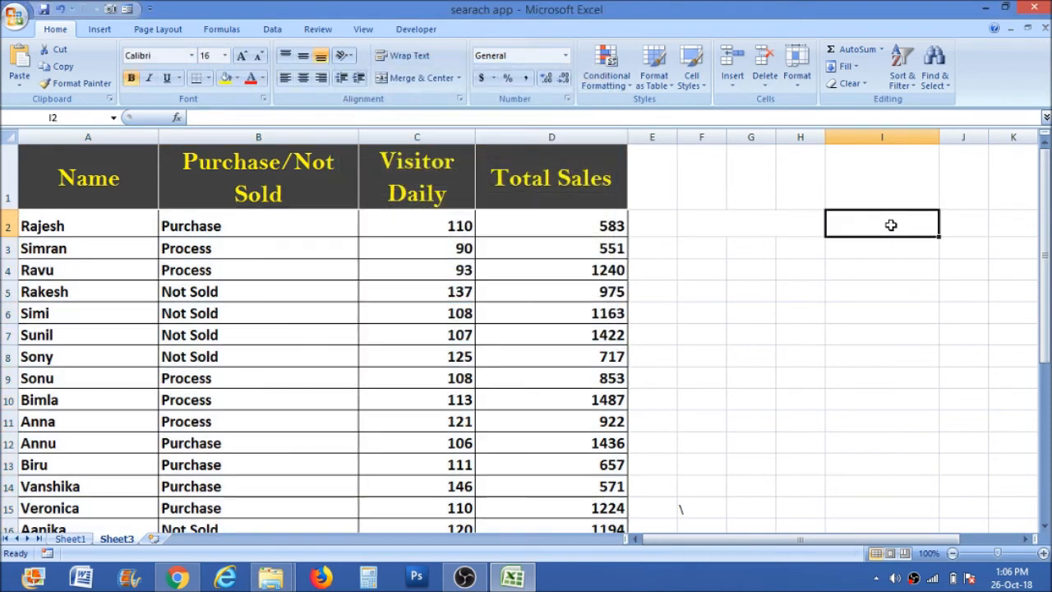
click(224, 57)
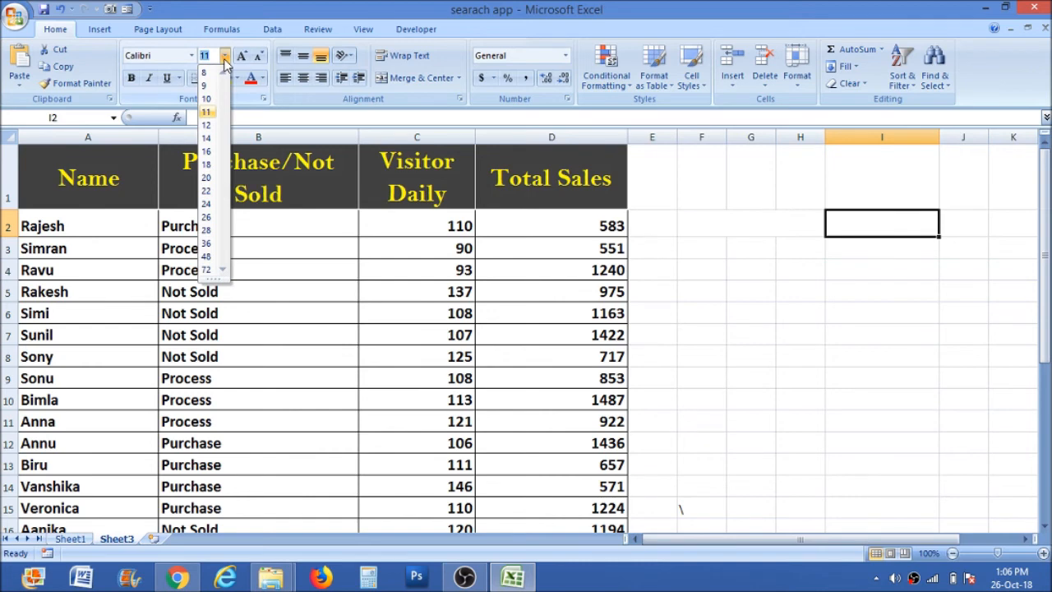
click(207, 177)
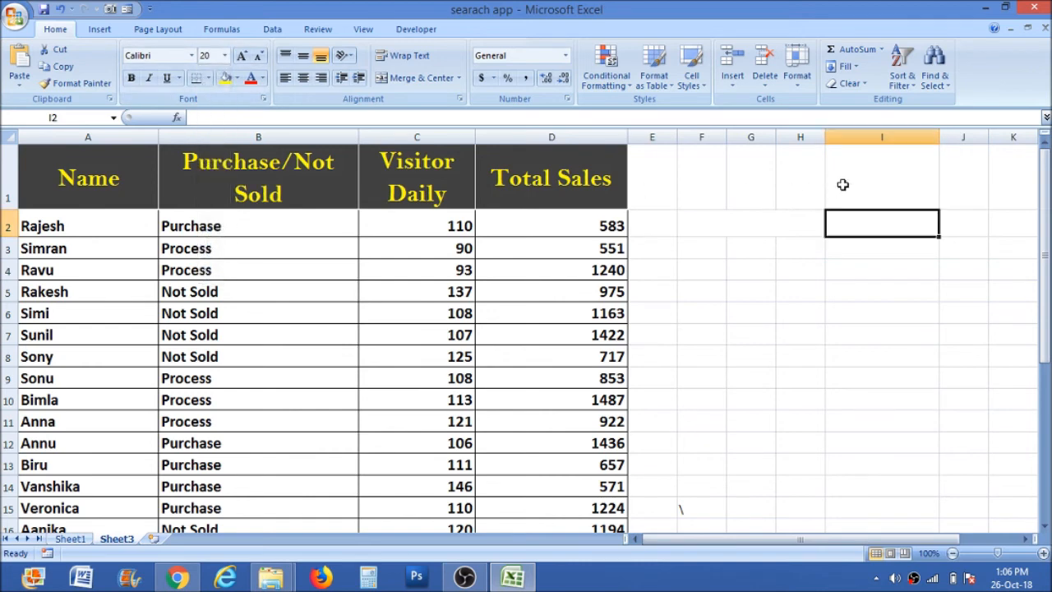
click(209, 78)
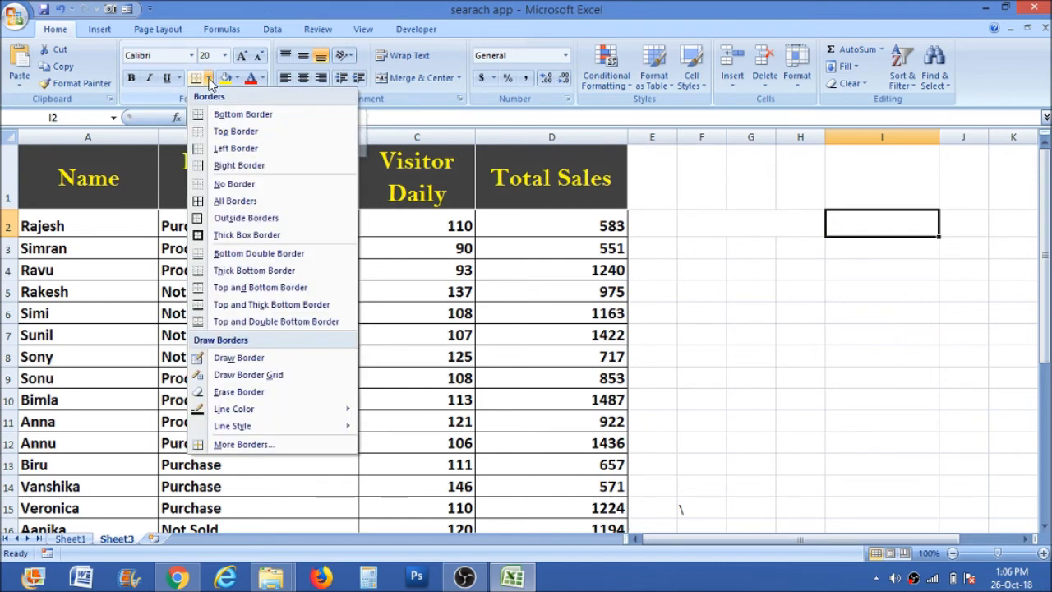
click(229, 218)
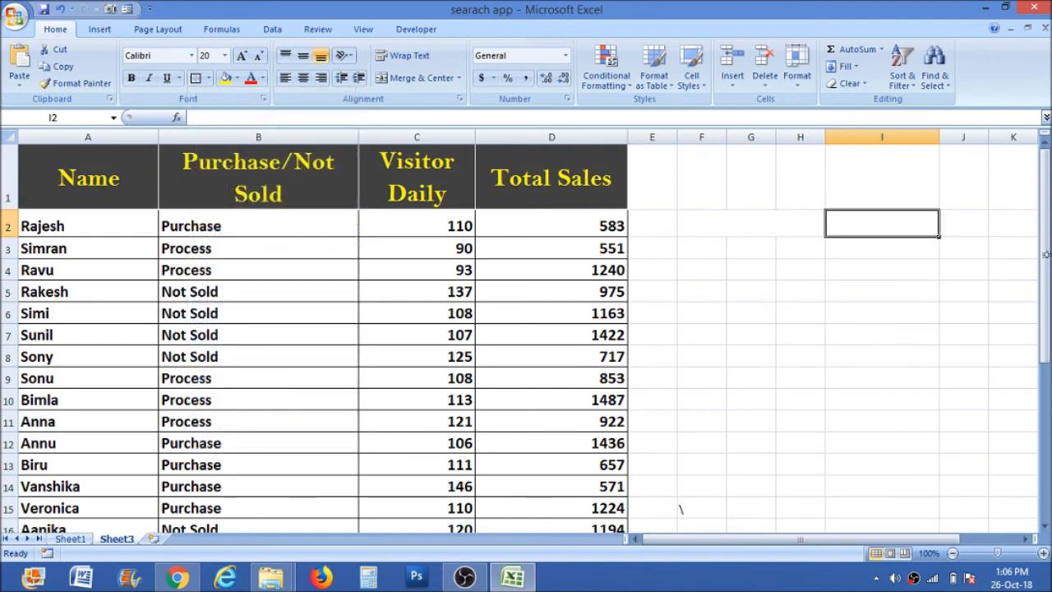
click(887, 342)
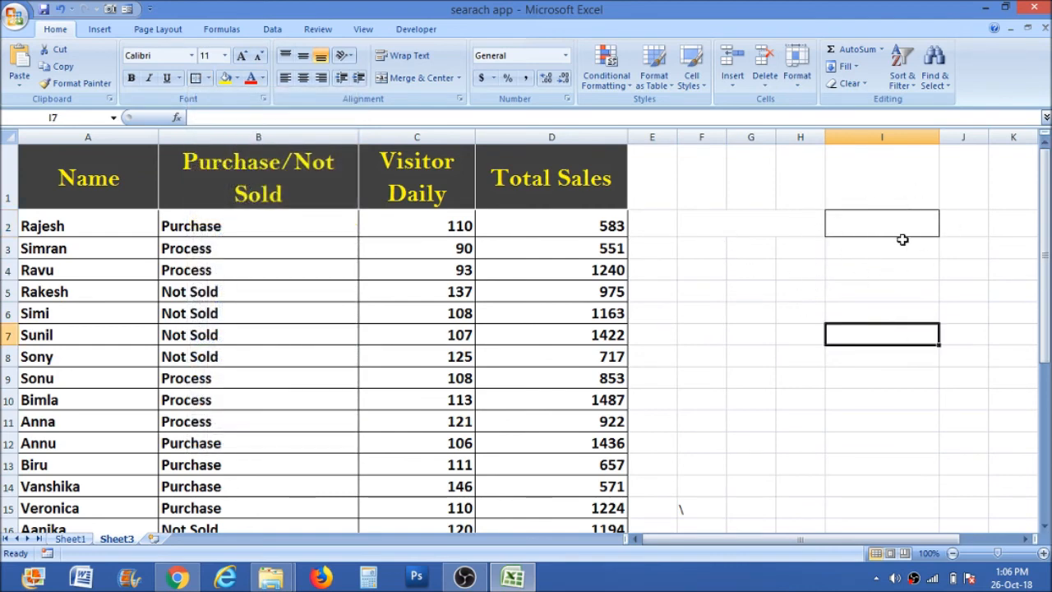
Enter "not sold" in search cell I2 and check which table rows are highlighted.
click(879, 218)
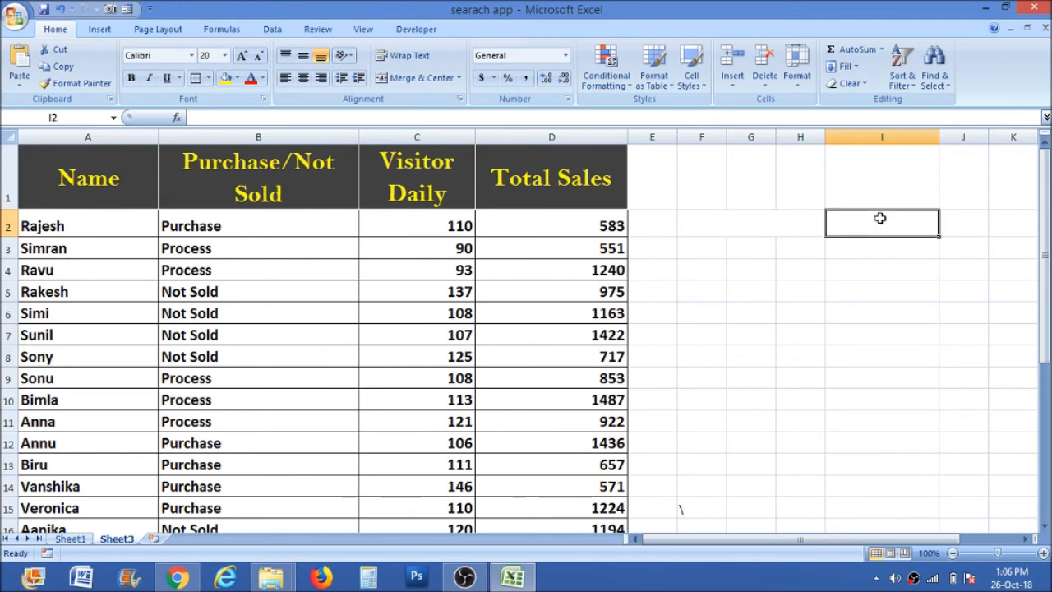
text(p)
key(BackSpace)
text(not sold)
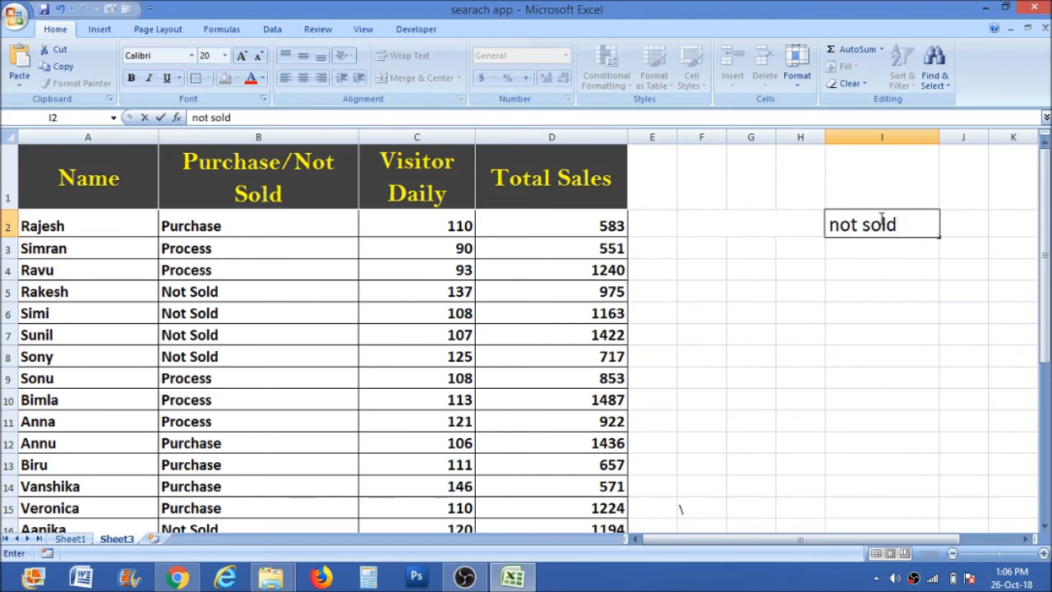
key(Return)
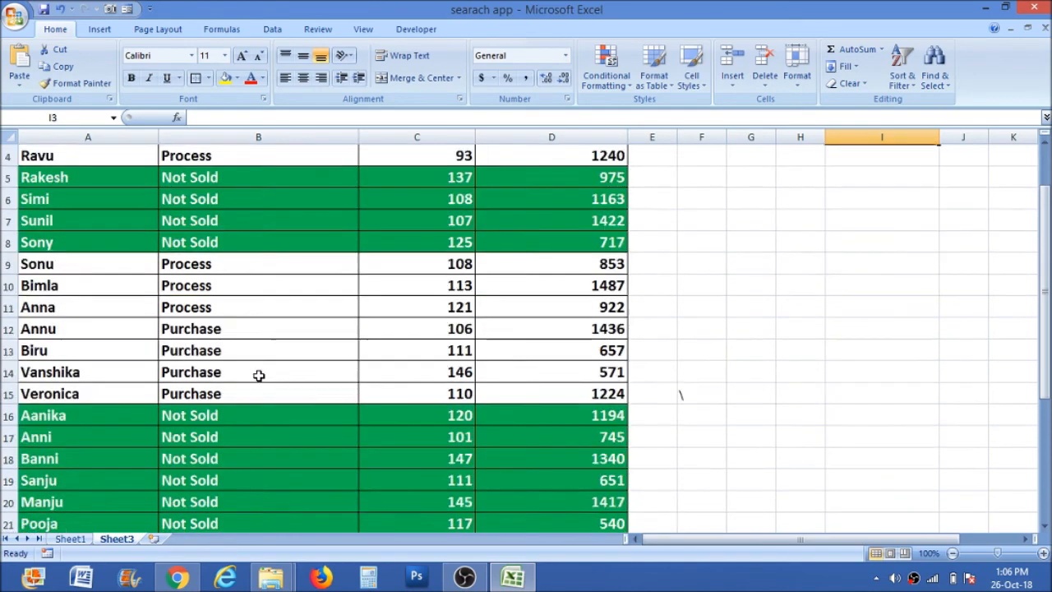
scroll(258, 386, down, 2)
scroll(229, 370, down, 3)
scroll(230, 296, up, 5)
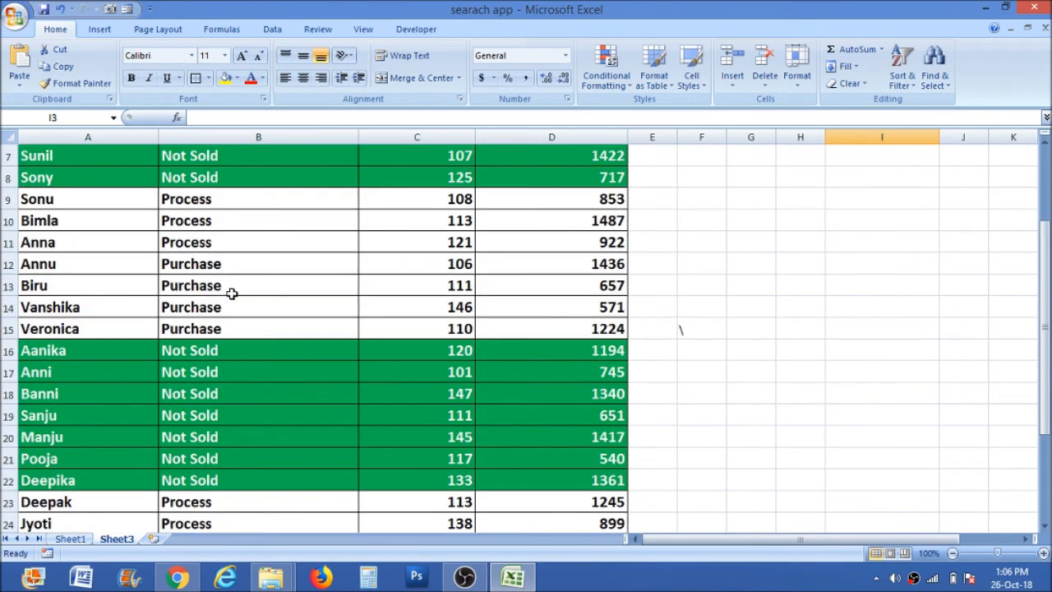
scroll(181, 331, down, 8)
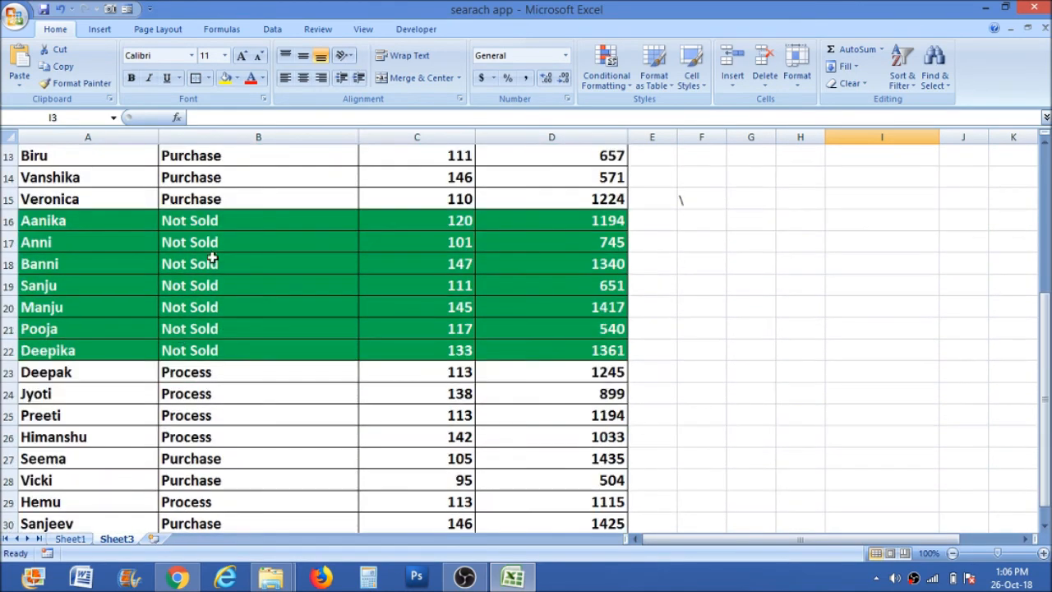
scroll(296, 353, up, 8)
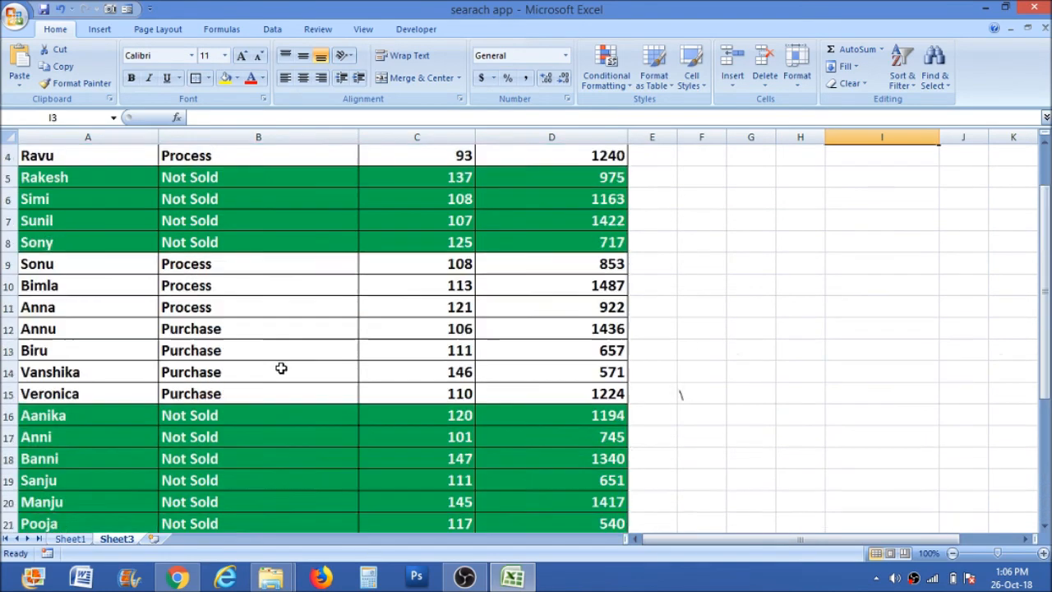
Replace the search term in I2 with "process" and check the highlighted rows throughout the table.
click(882, 220)
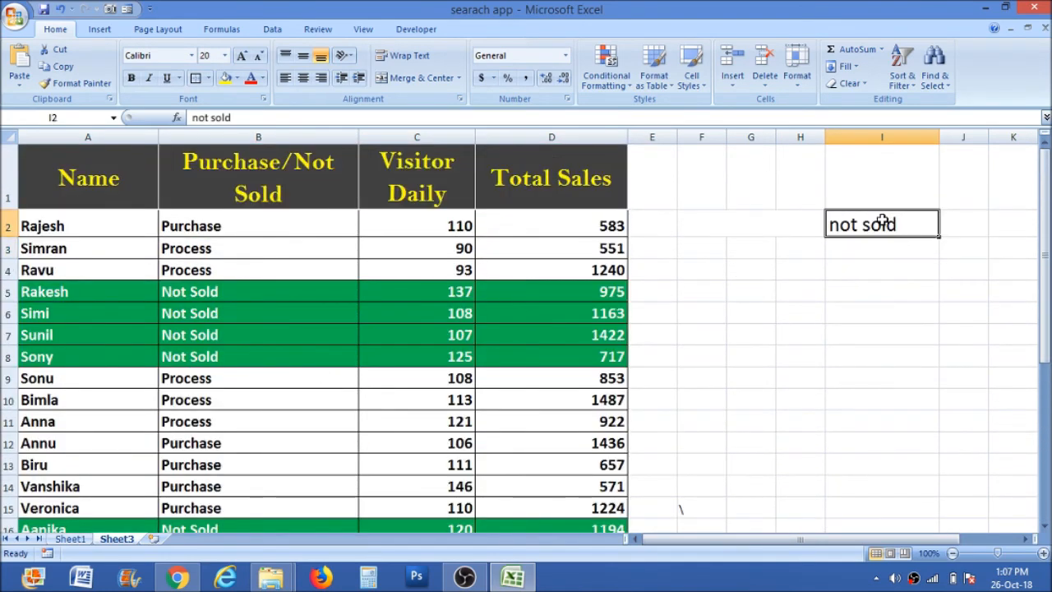
text(pro)
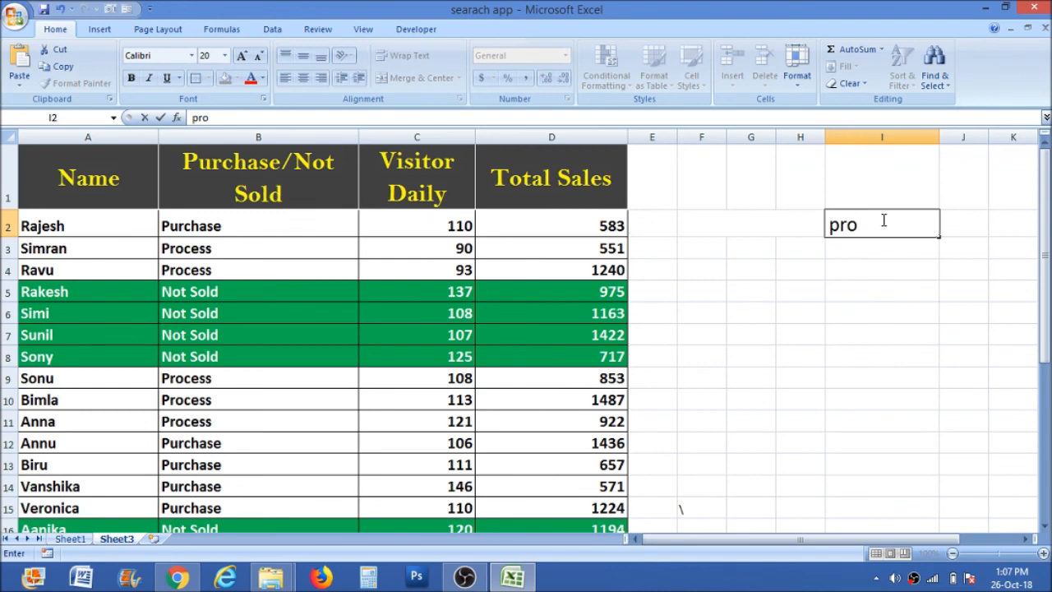
text(cess)
key(Return)
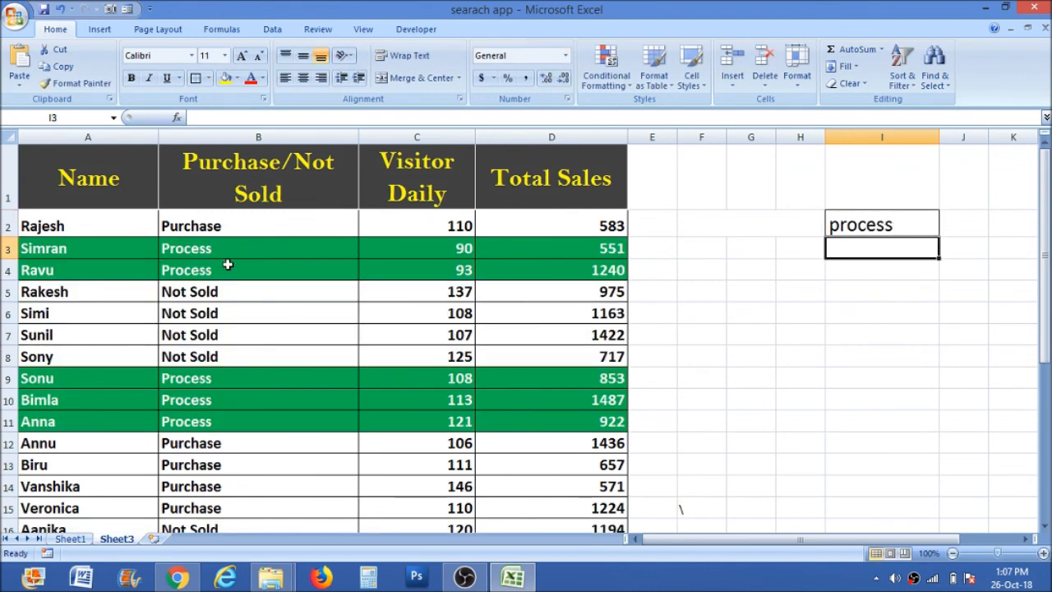
scroll(216, 400, down, 7)
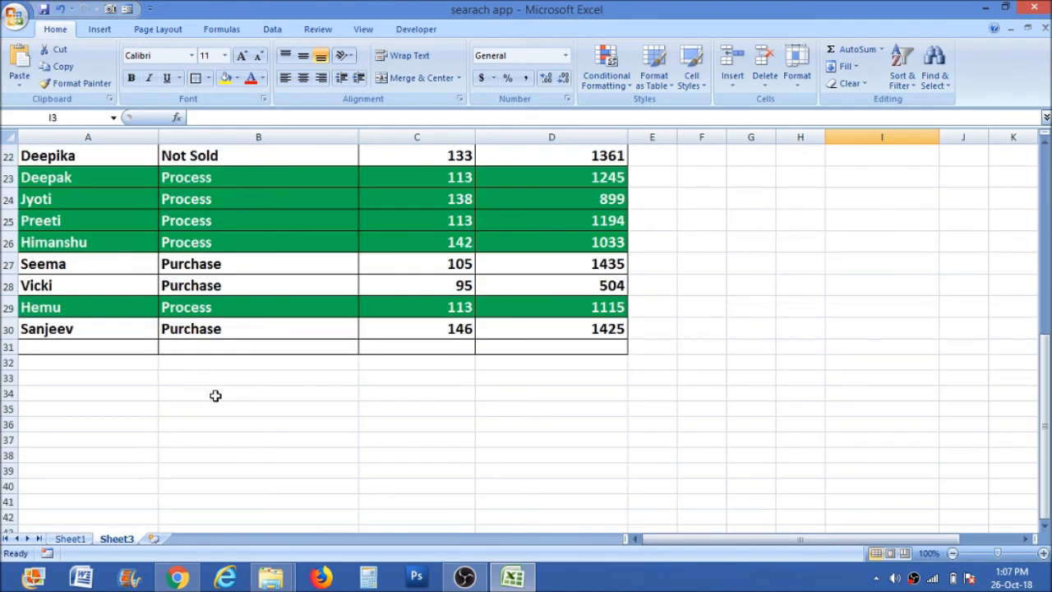
scroll(246, 362, up, 5)
scroll(248, 307, up, 2)
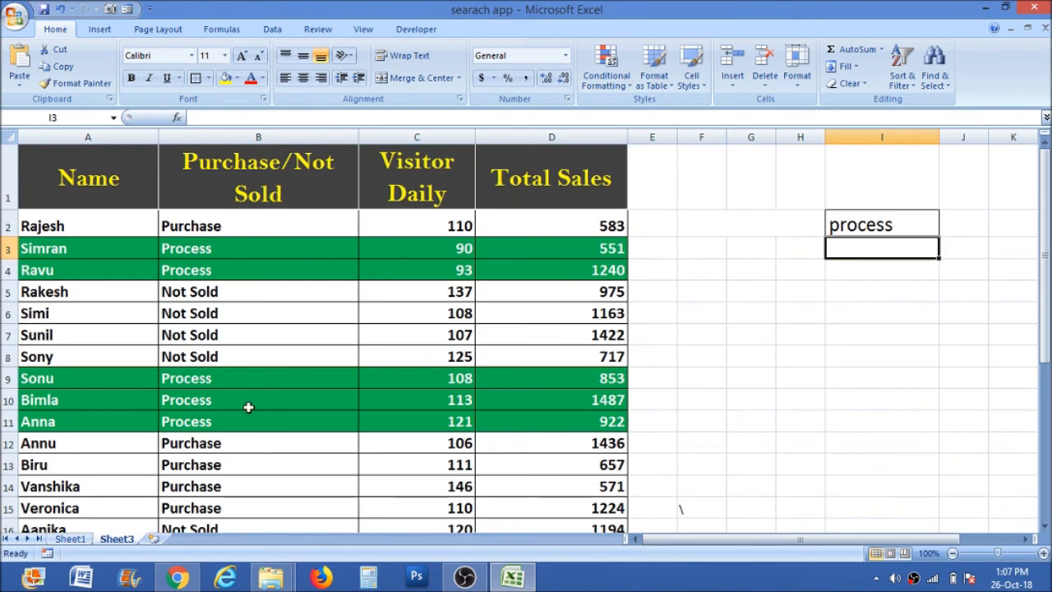
click(881, 307)
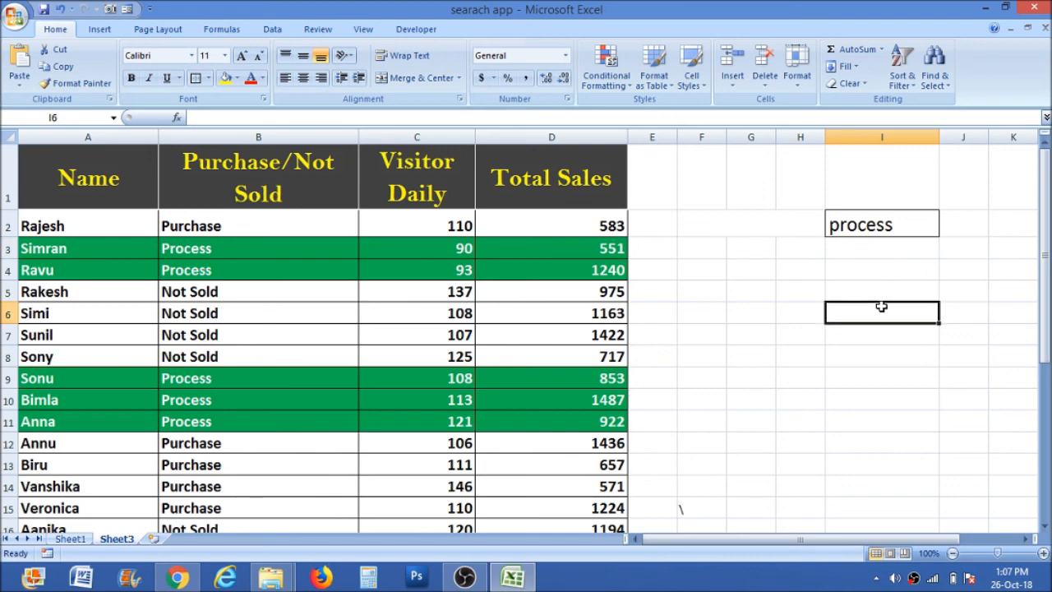